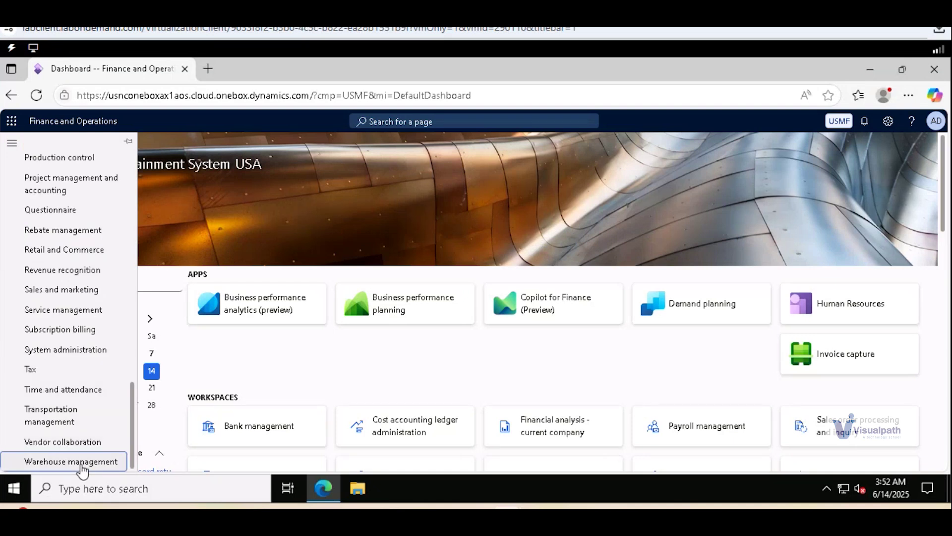
- Open the Warehouse management module's menu and collapse all of its sections
click(83, 469)
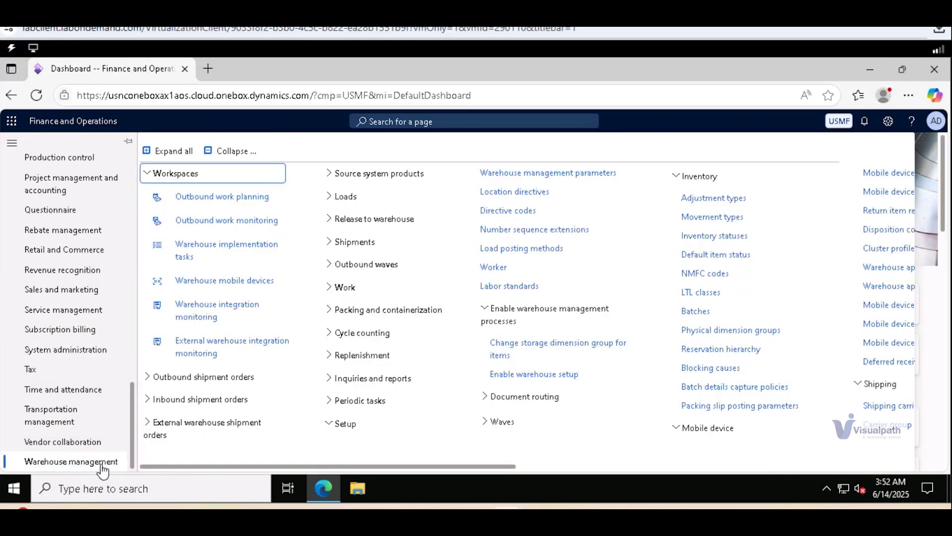
click(243, 154)
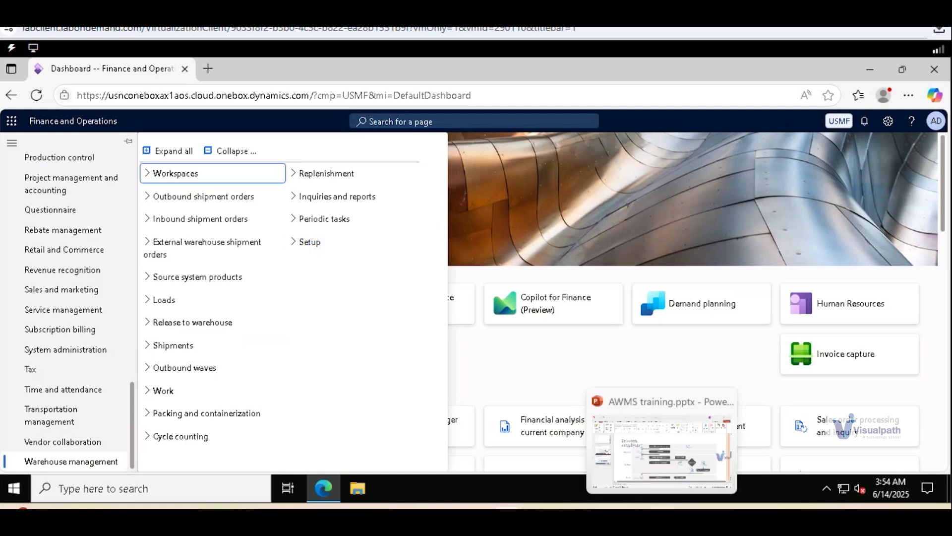
- Switch to the AWMS training presentation in PowerPoint and view the Inbound receiving process slide
click(663, 514)
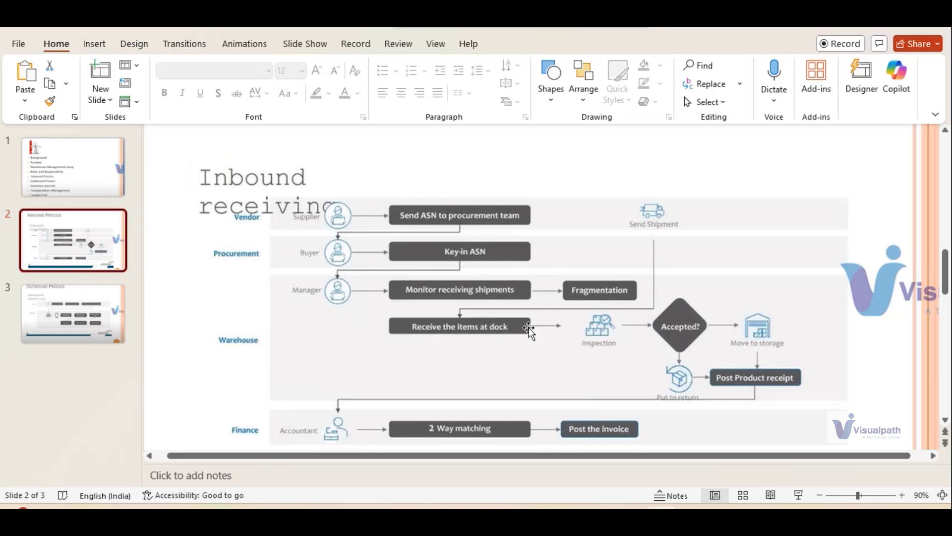
mouse_move(663, 517)
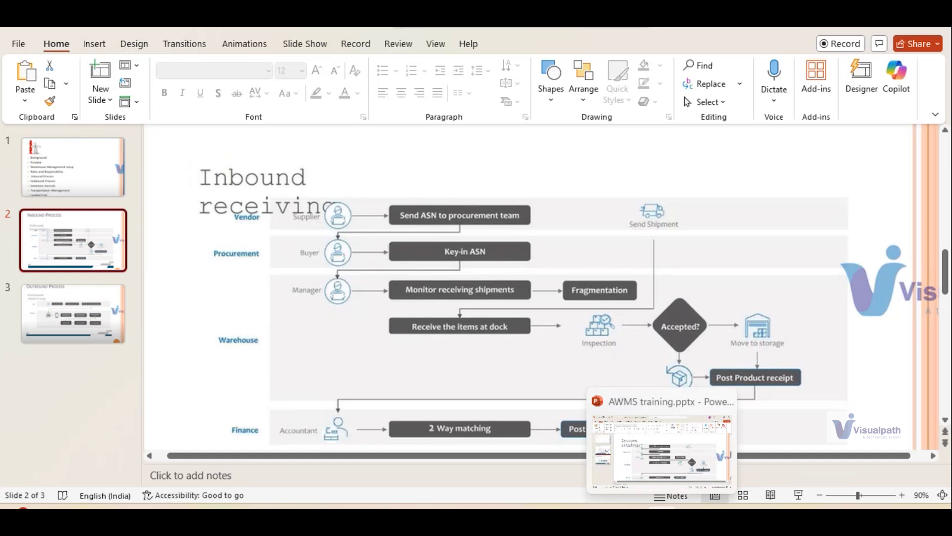
- Switch back to Finance and Operations and open the Accounts payable module to view its purchase order pages
mouse_move(508, 517)
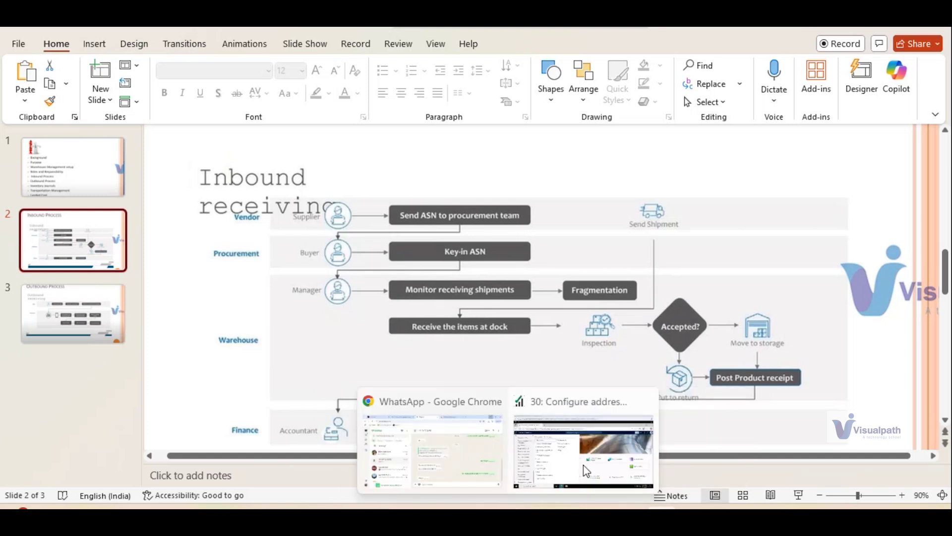
click(587, 470)
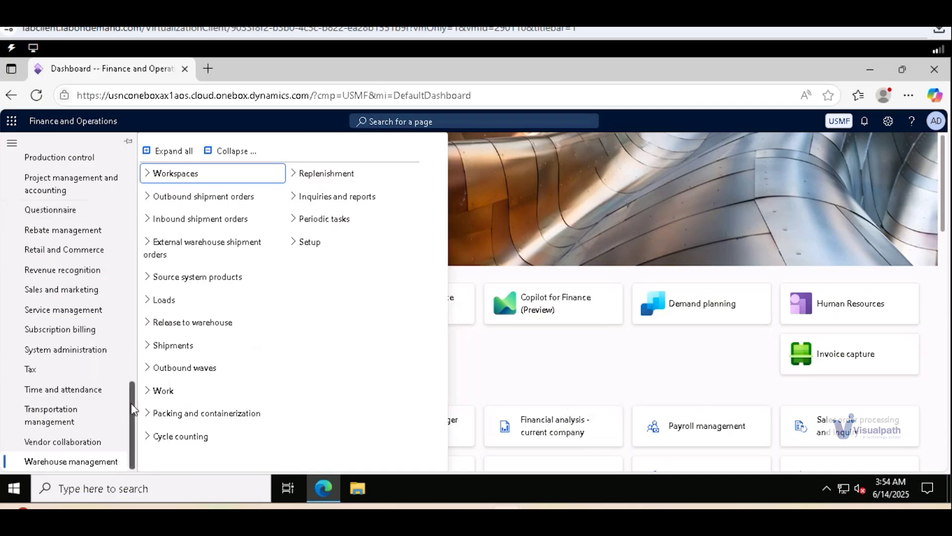
scroll(119, 298, up, 15)
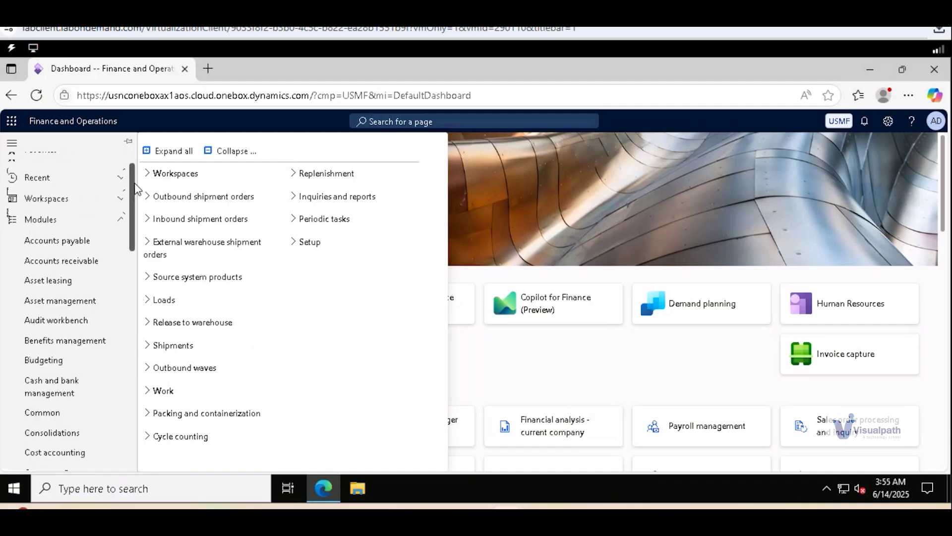
click(97, 247)
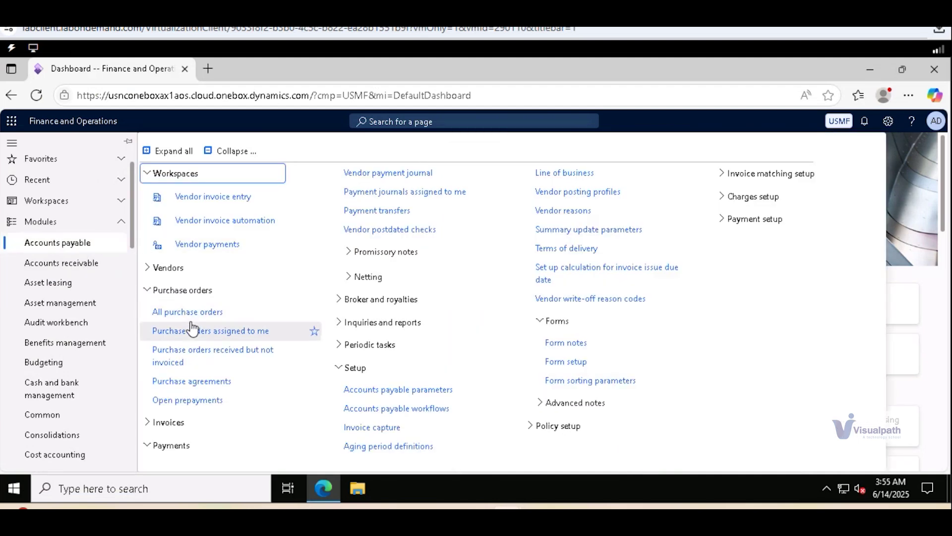
- Reopen the Warehouse management module and expand its Setup section
drag(133, 246, 111, 476)
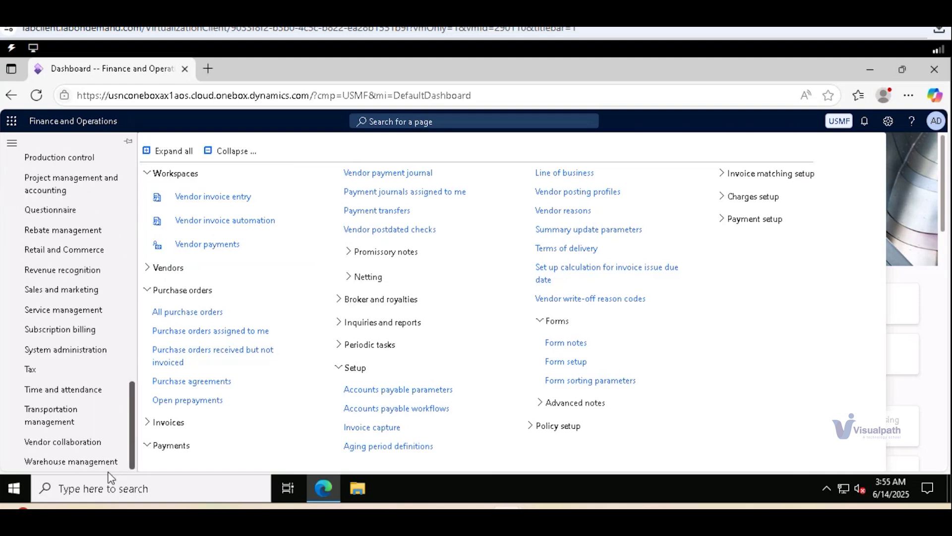
click(97, 466)
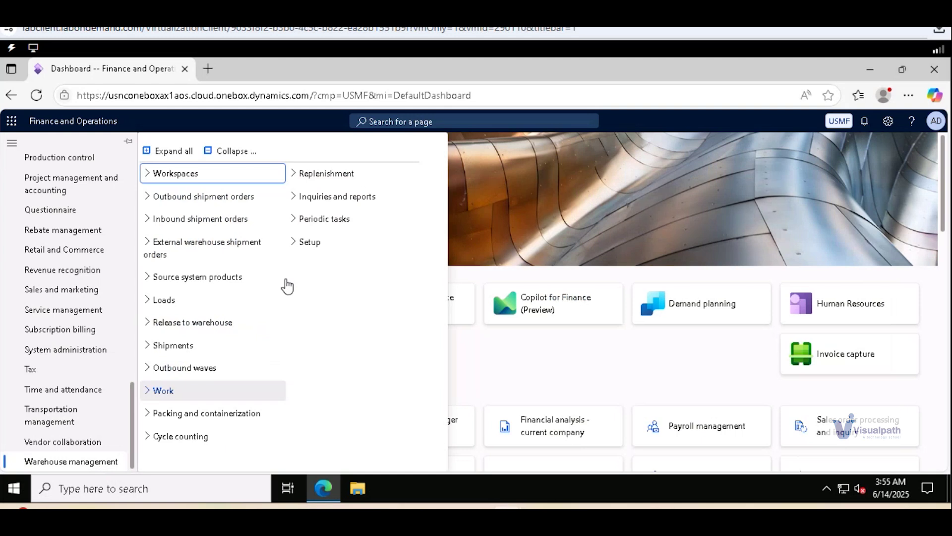
click(293, 243)
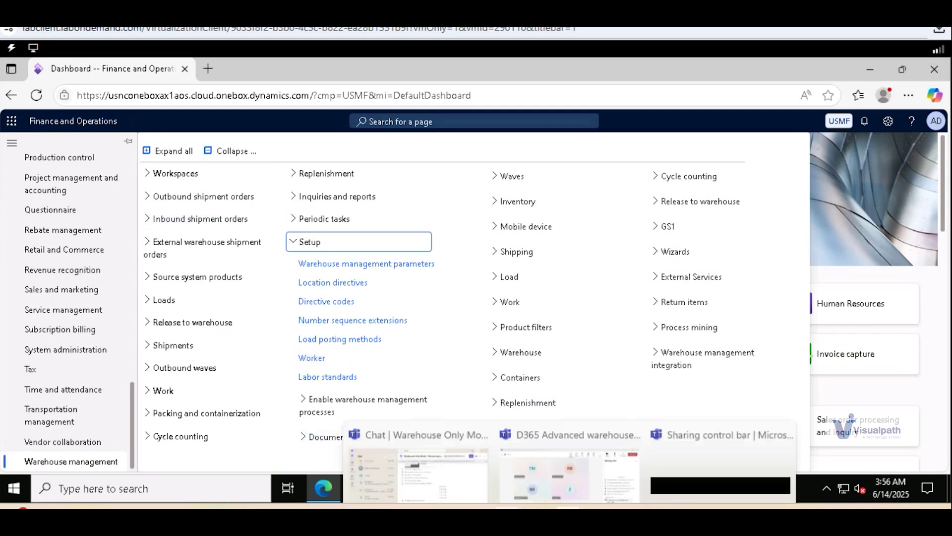
- Review the Advanced Warehouse Management Content document in Word from purchase order processing to mobile device menu items, and return to Finance and Operations
click(631, 507)
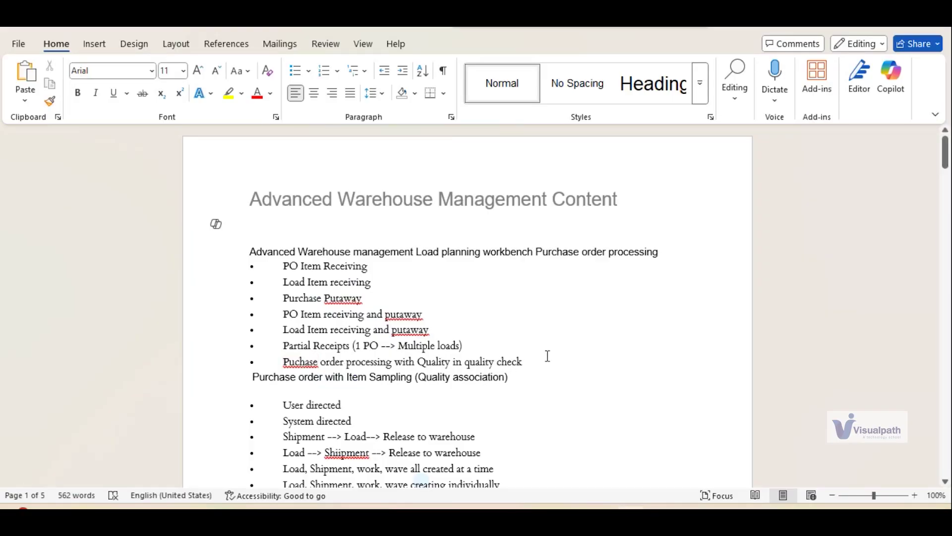
scroll(548, 356, down, 3)
scroll(548, 356, down, 2)
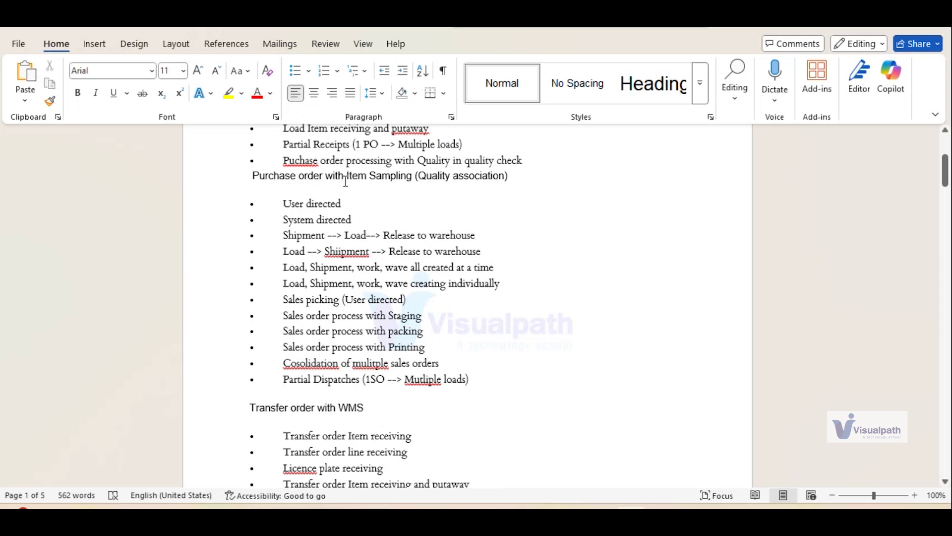
scroll(443, 340, down, 1)
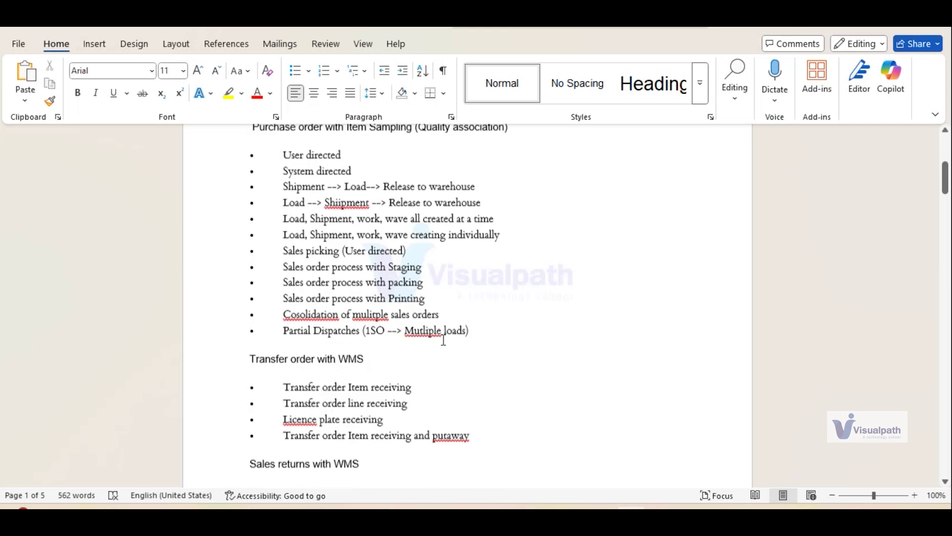
scroll(443, 340, down, 2)
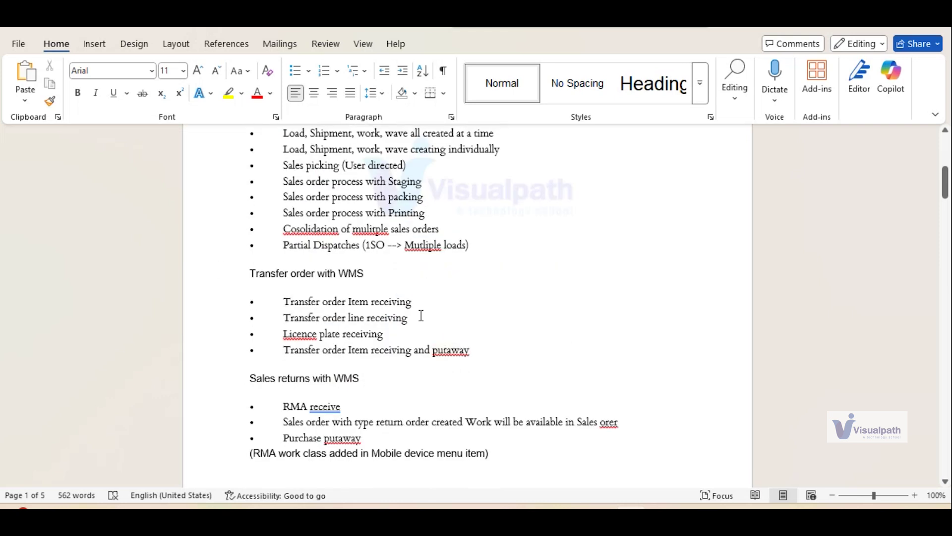
scroll(677, 377, down, 4)
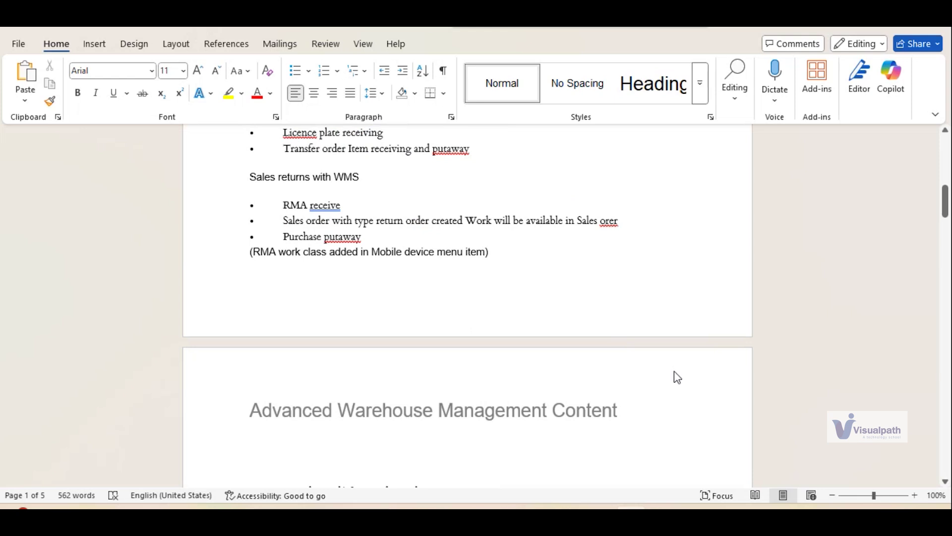
scroll(676, 374, up, 2)
scroll(675, 375, down, 3)
scroll(678, 378, down, 2)
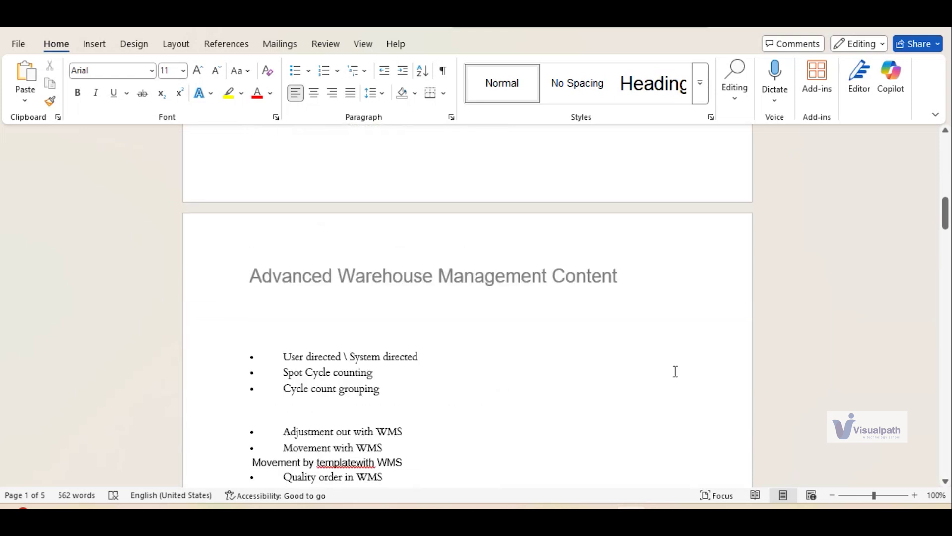
scroll(675, 372, down, 1)
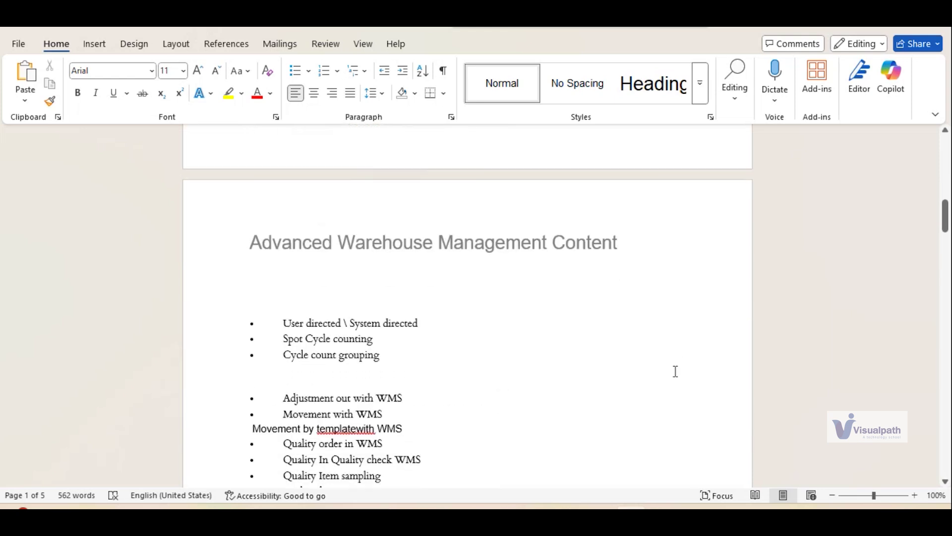
scroll(676, 371, down, 12)
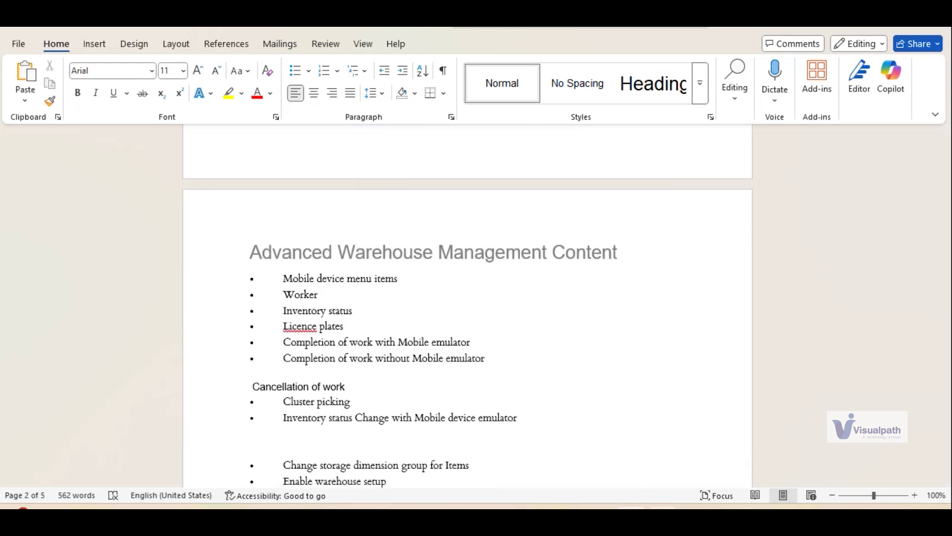
click(575, 476)
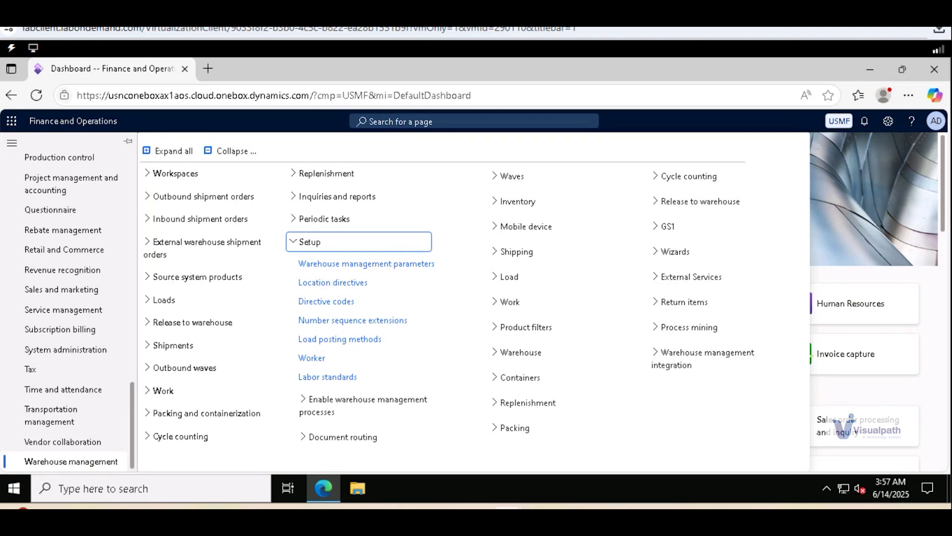
- Switch to the AWMS training presentation in PowerPoint and show the Outbound process slide at 100% zoom
mouse_move(663, 508)
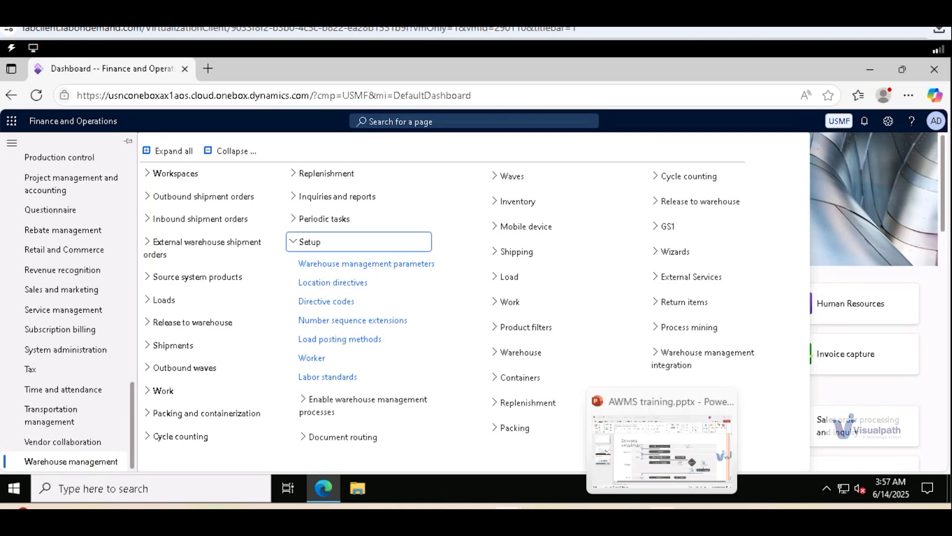
click(668, 475)
click(101, 340)
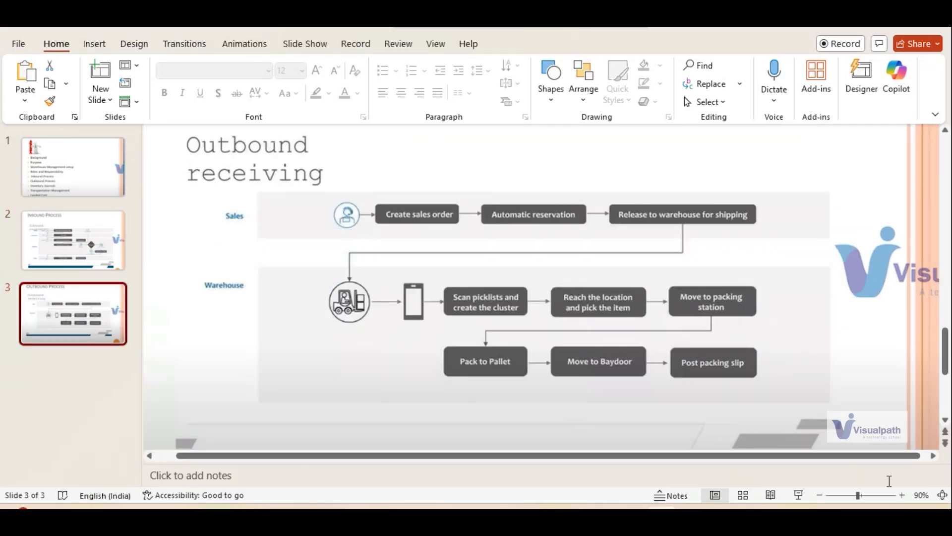
click(903, 495)
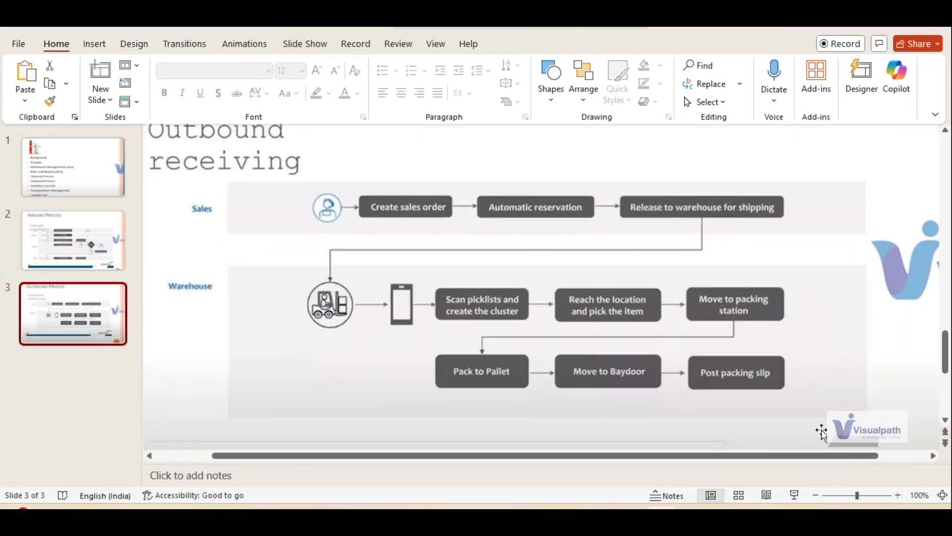
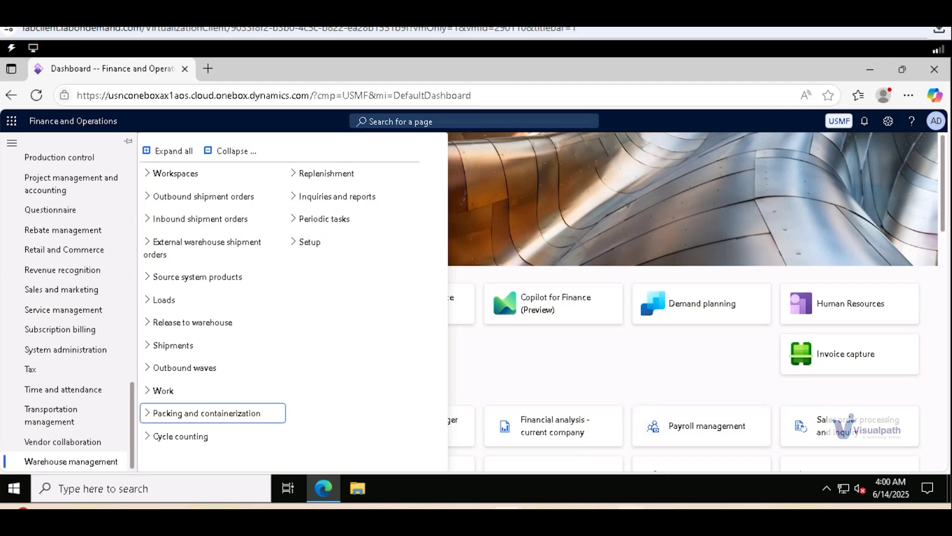
- Switch to the Word content document, examine its topics through Transportation Management, and return to the start of the document
mouse_move(631, 517)
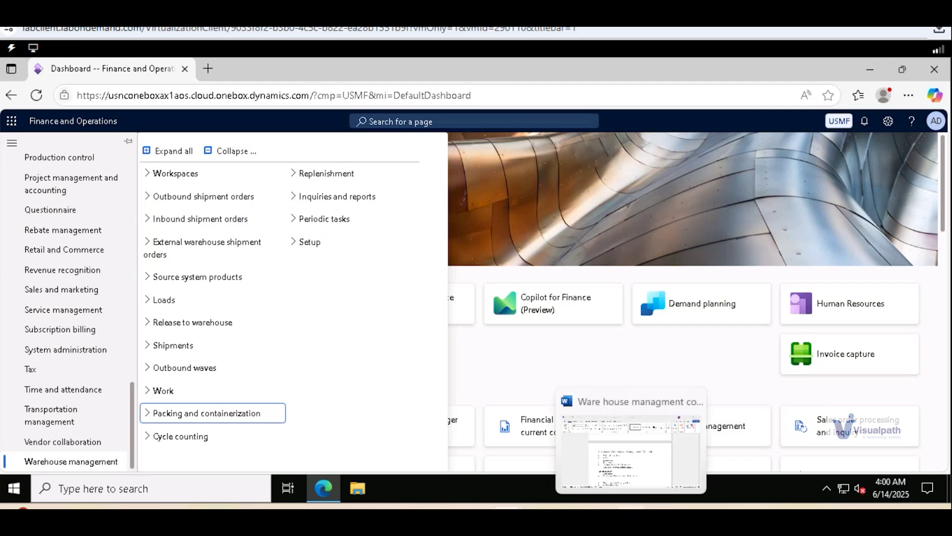
click(630, 477)
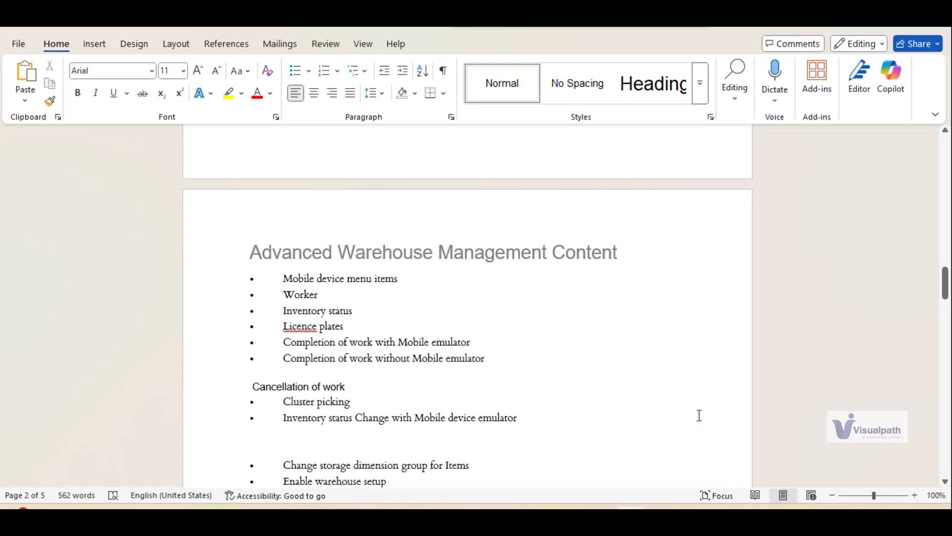
scroll(700, 415, down, 6)
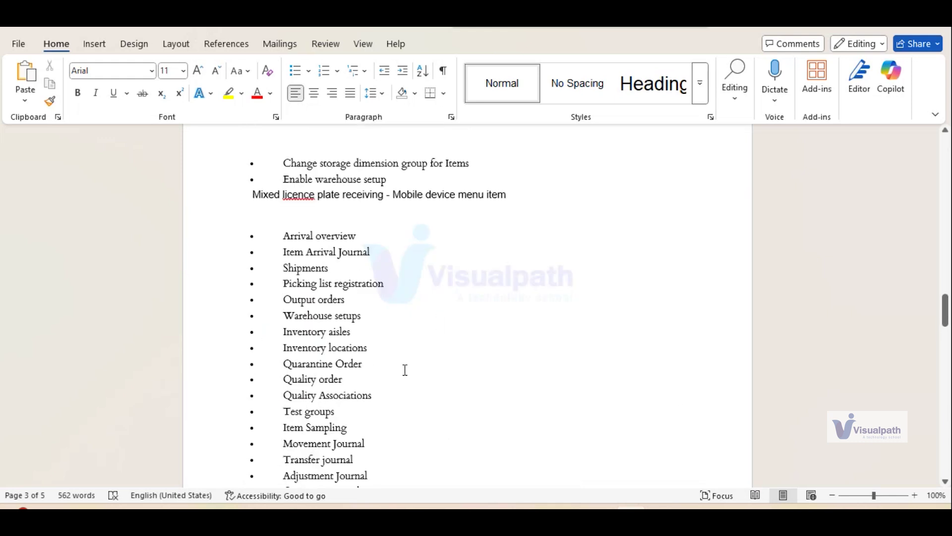
scroll(405, 370, down, 6)
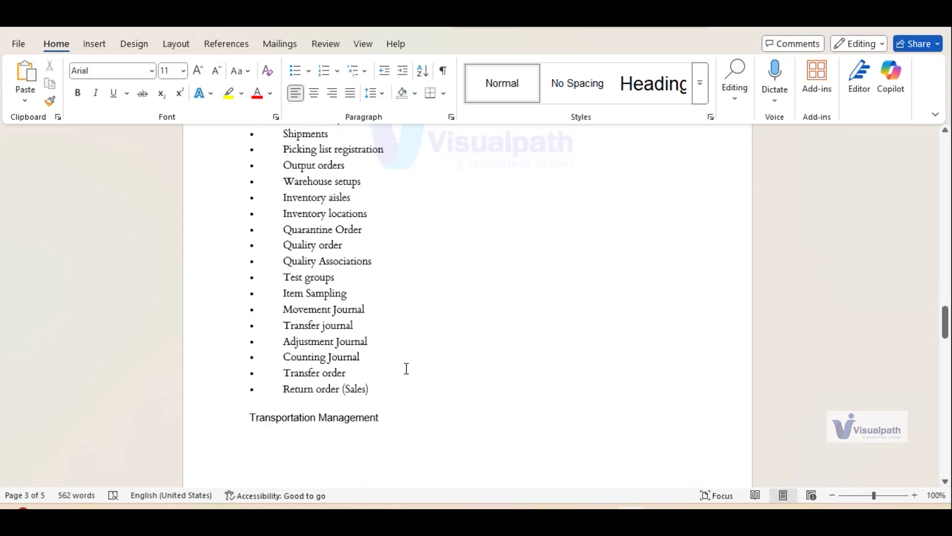
scroll(407, 368, up, 7)
scroll(406, 369, up, 3)
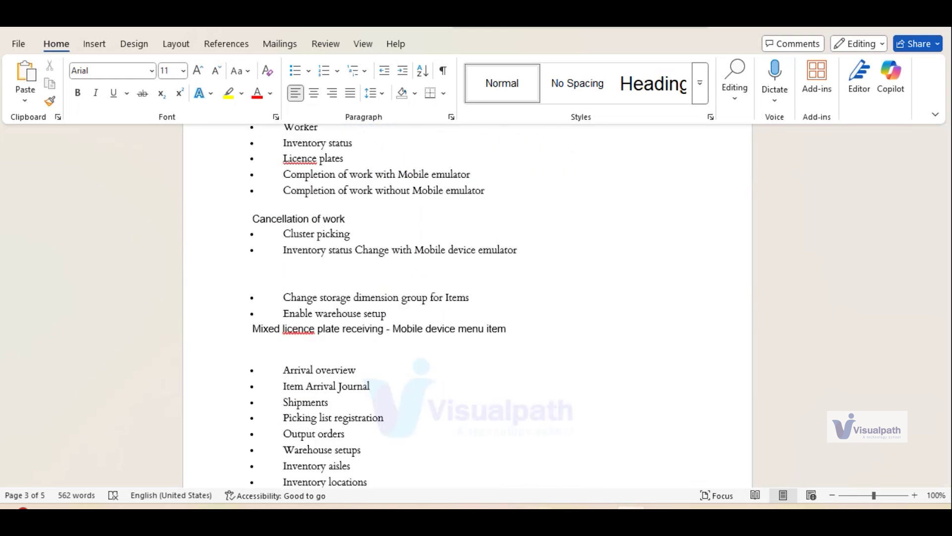
mouse_move(507, 511)
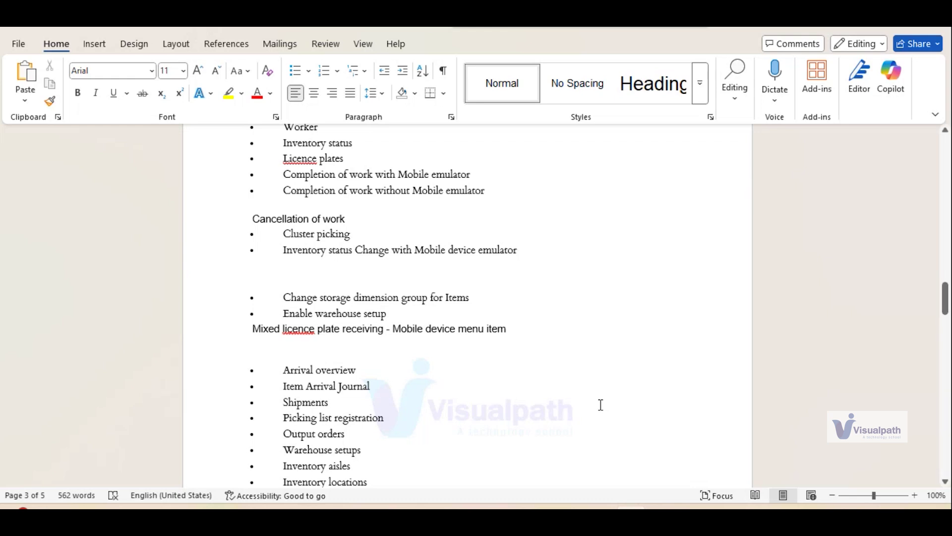
scroll(615, 390, up, 4)
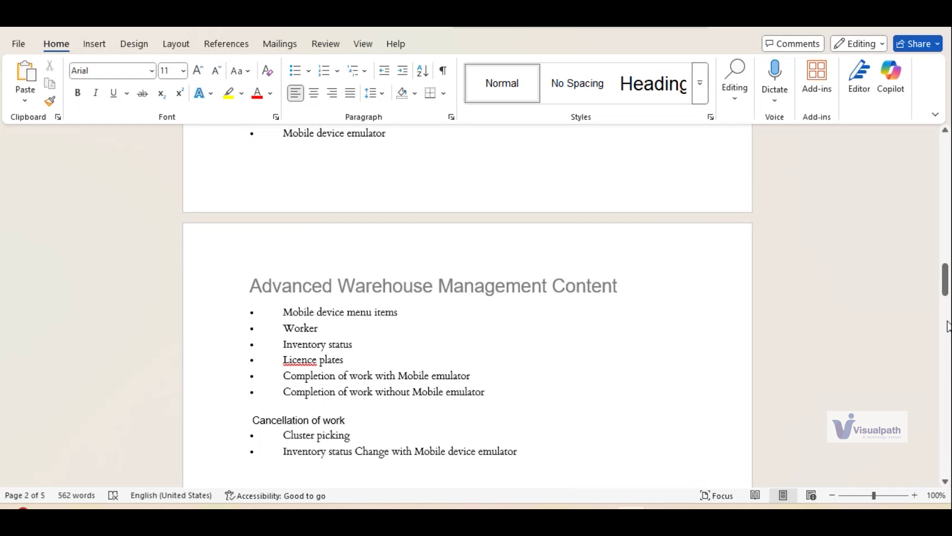
drag(946, 278, 946, 154)
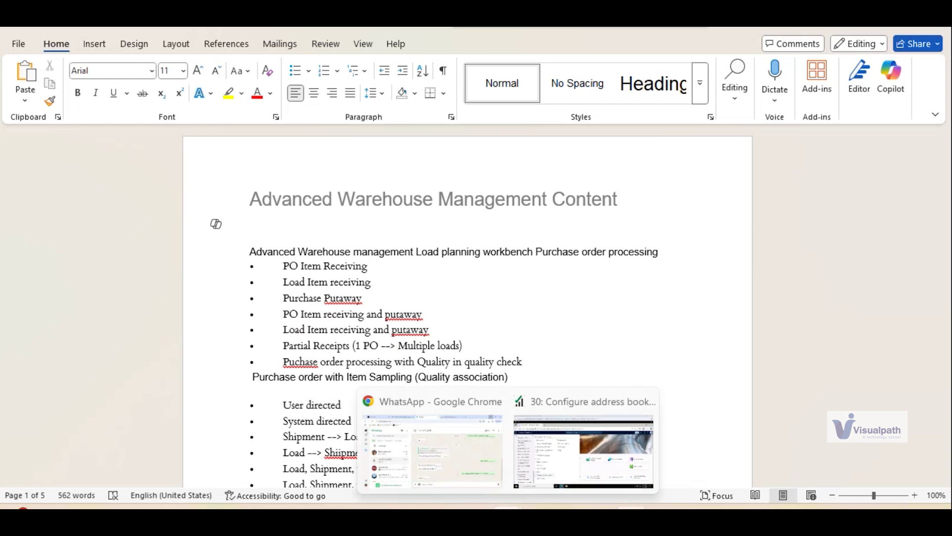
- Switch back to Finance and Operations and open the Landed cost module's menu
click(568, 482)
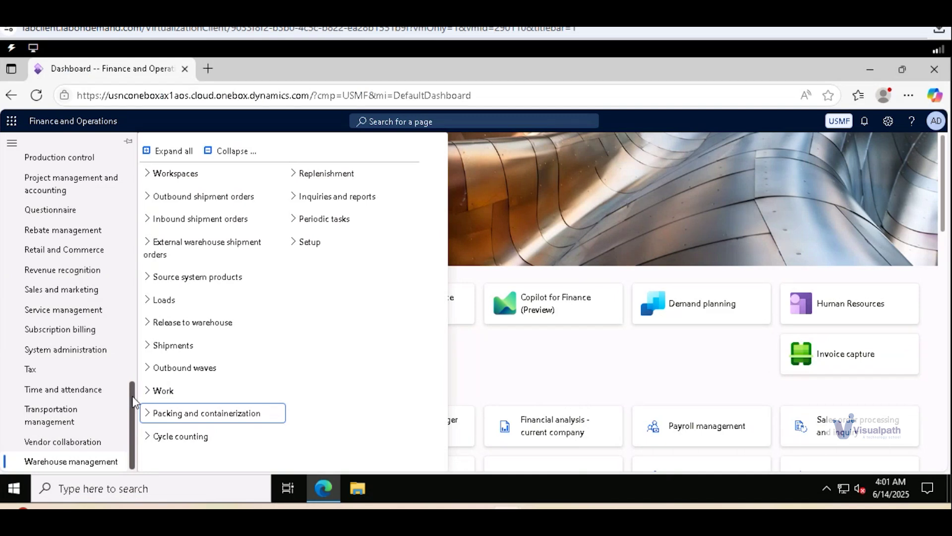
drag(134, 399, 133, 298)
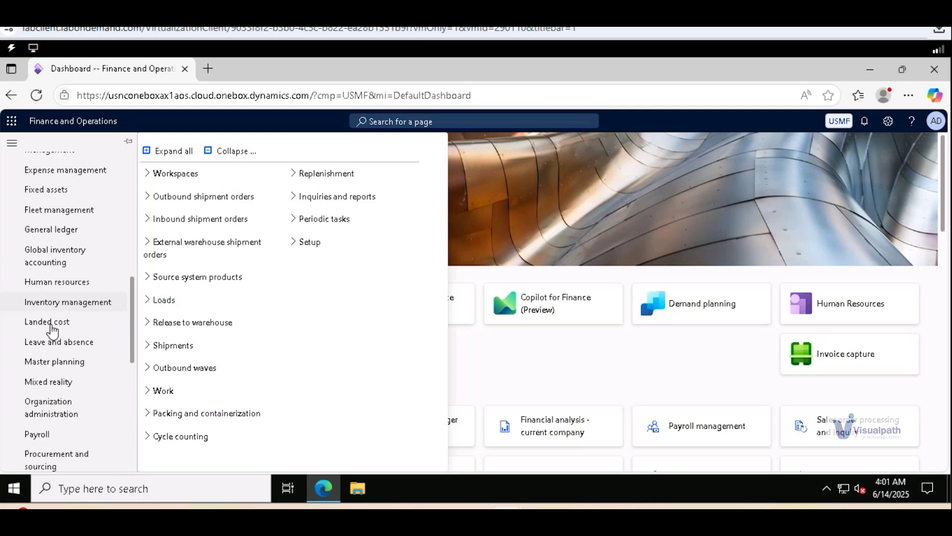
click(112, 328)
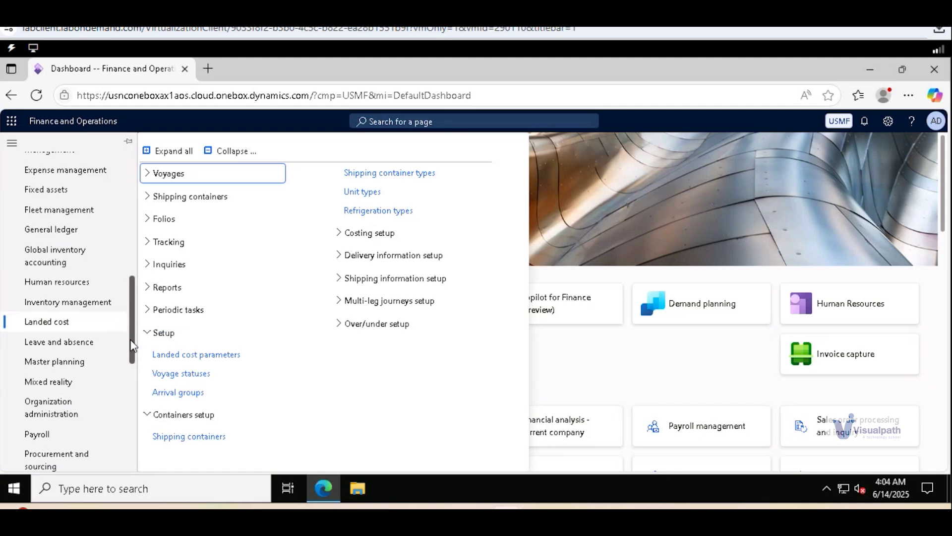
- Open the Transportation management module's menu and switch to the Outbound process slide of the AWMS training presentation in PowerPoint
drag(132, 345, 126, 452)
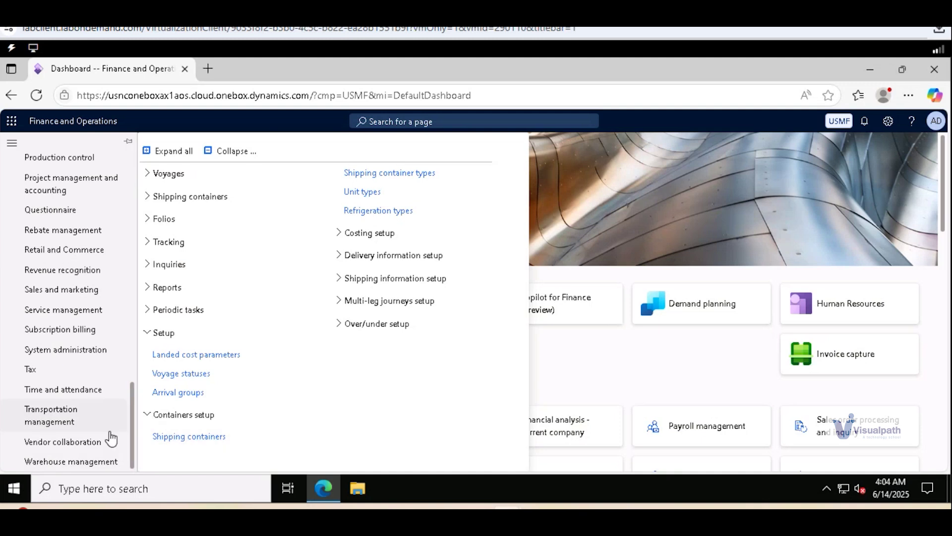
click(59, 422)
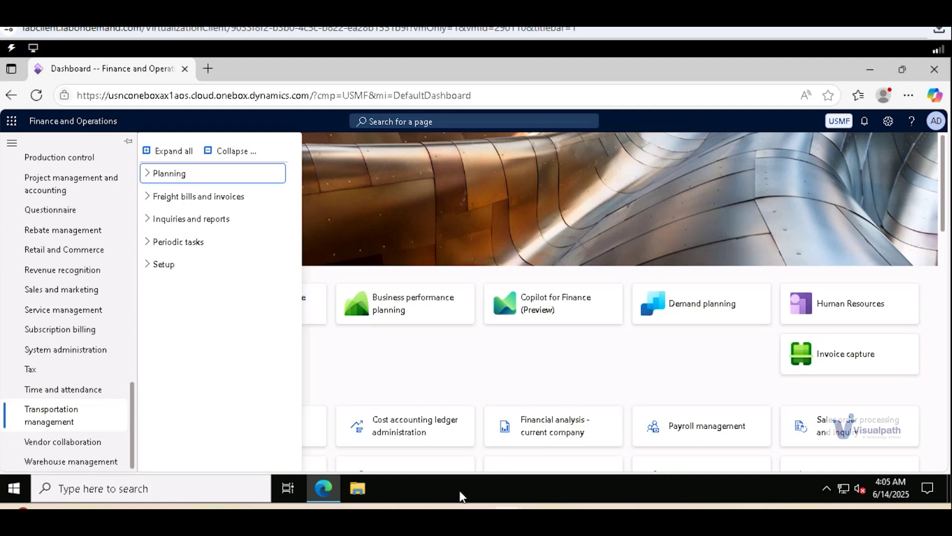
mouse_move(631, 507)
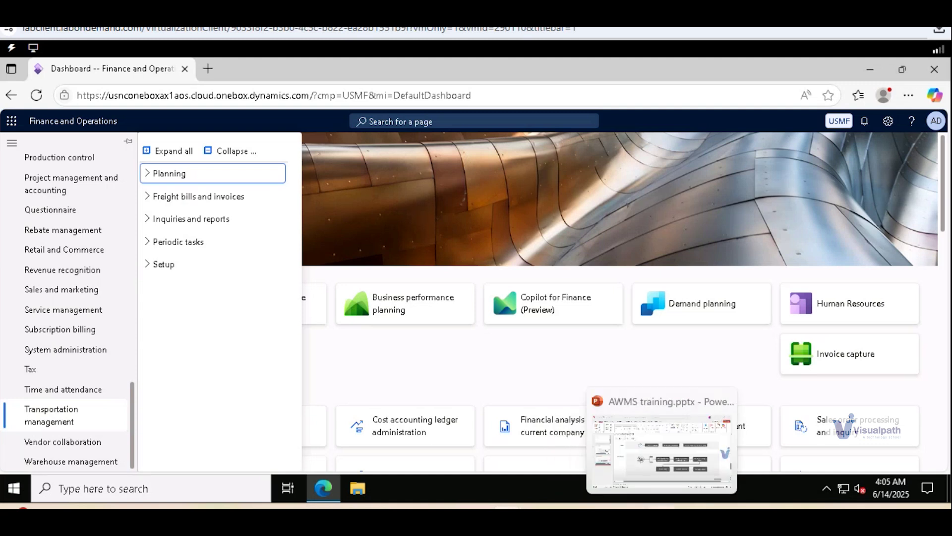
click(662, 507)
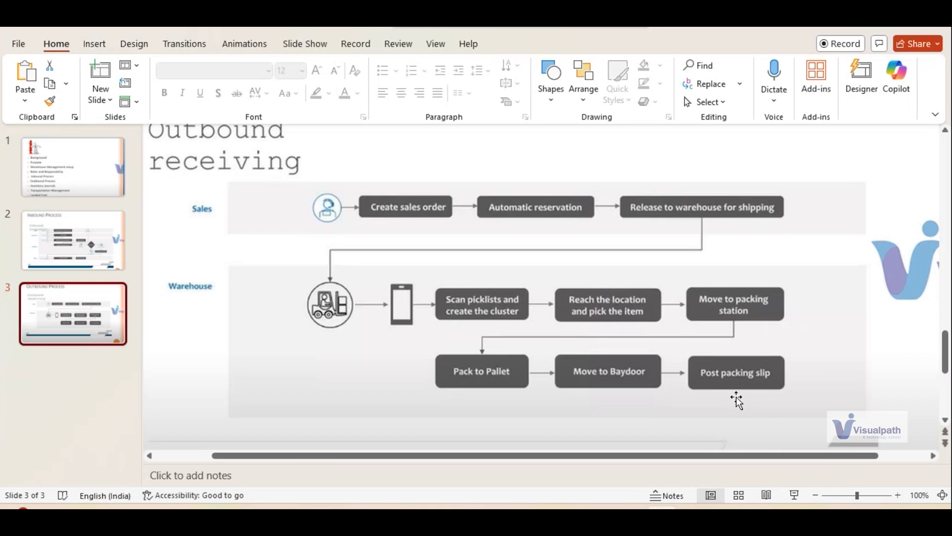
- Switch to the warehouse management content document in Word and examine its topics from purchase order processing to the Transportation Management heading
mouse_move(631, 507)
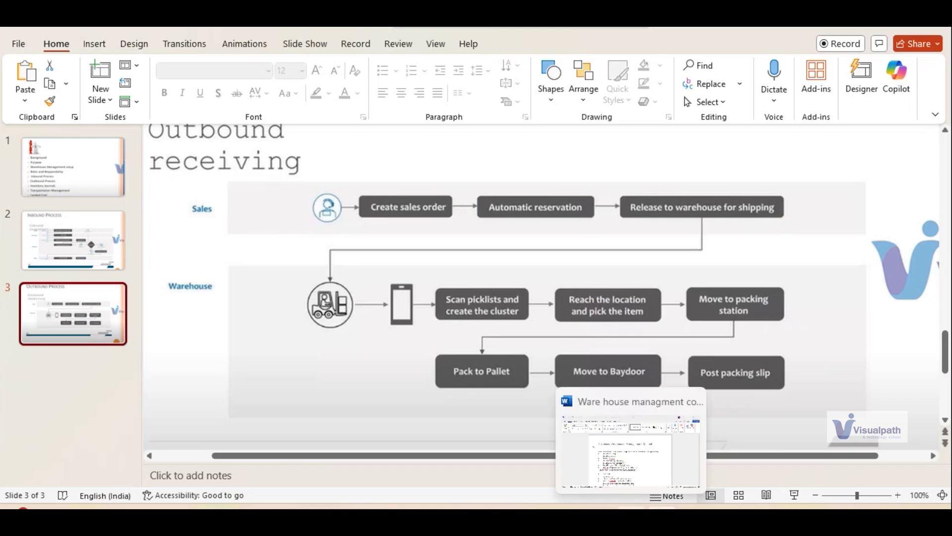
click(638, 399)
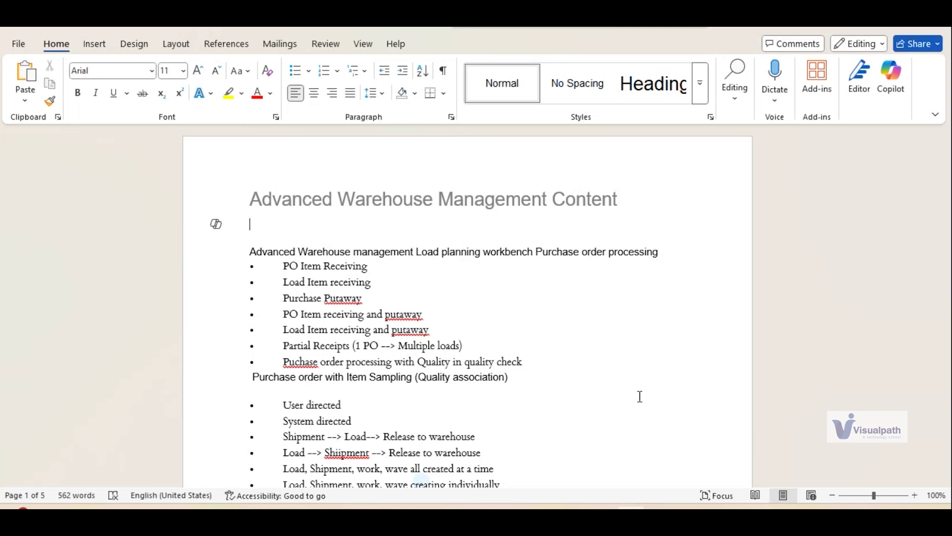
scroll(640, 396, down, 10)
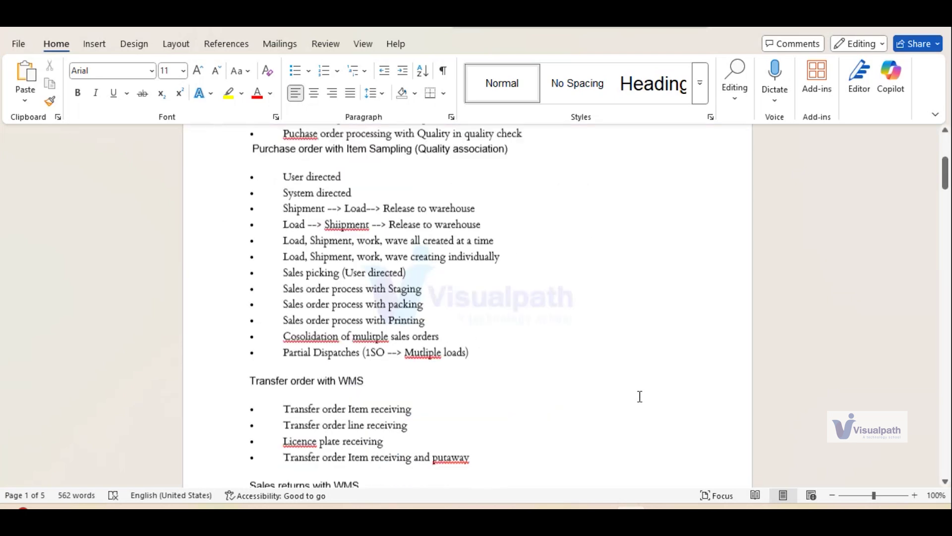
scroll(640, 396, down, 1)
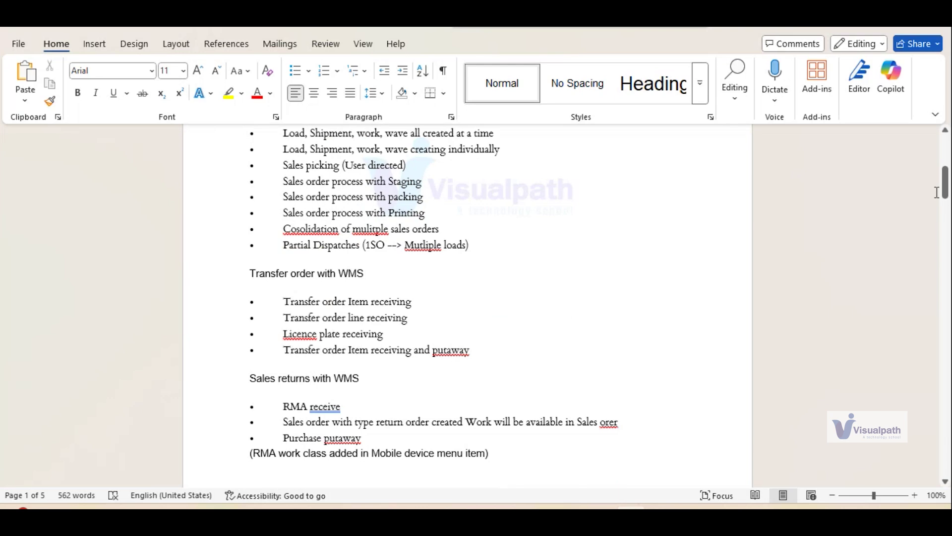
drag(947, 189, 947, 208)
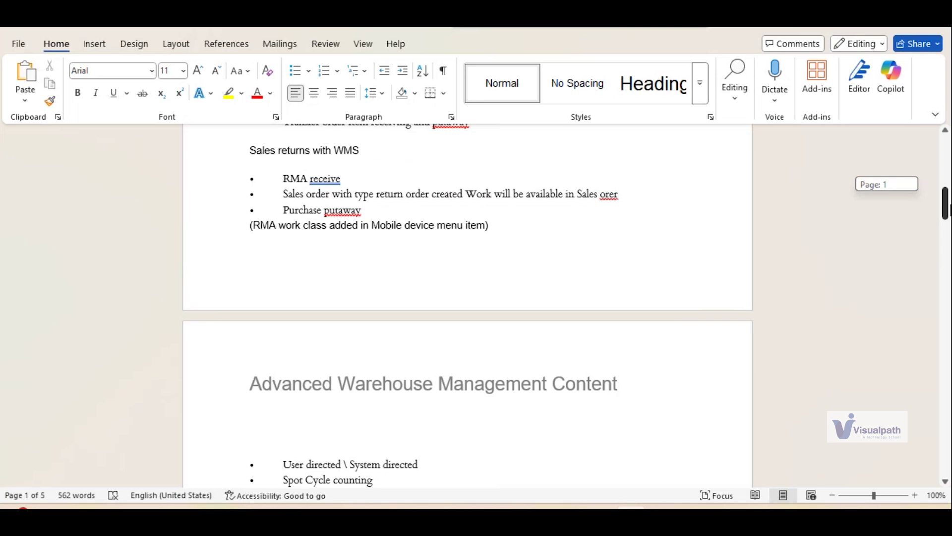
drag(947, 208, 947, 206)
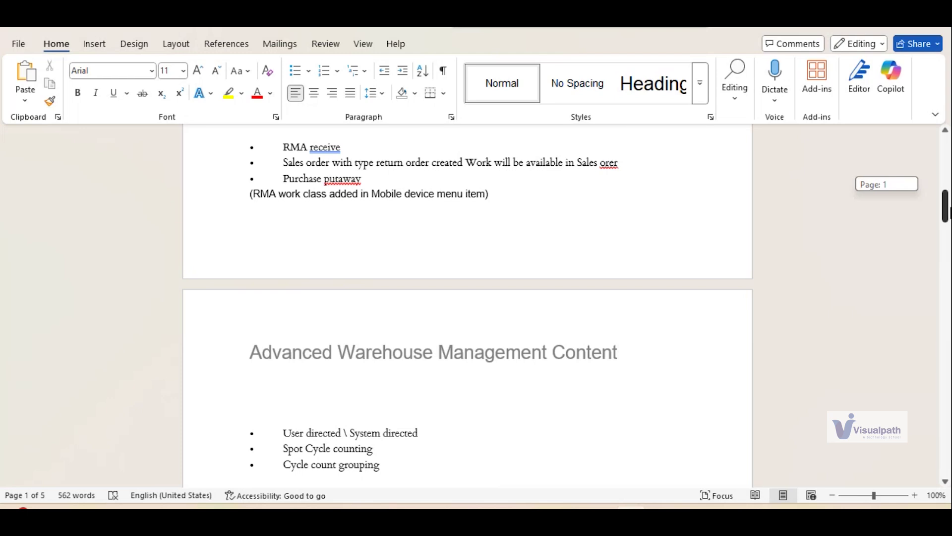
drag(947, 206, 948, 203)
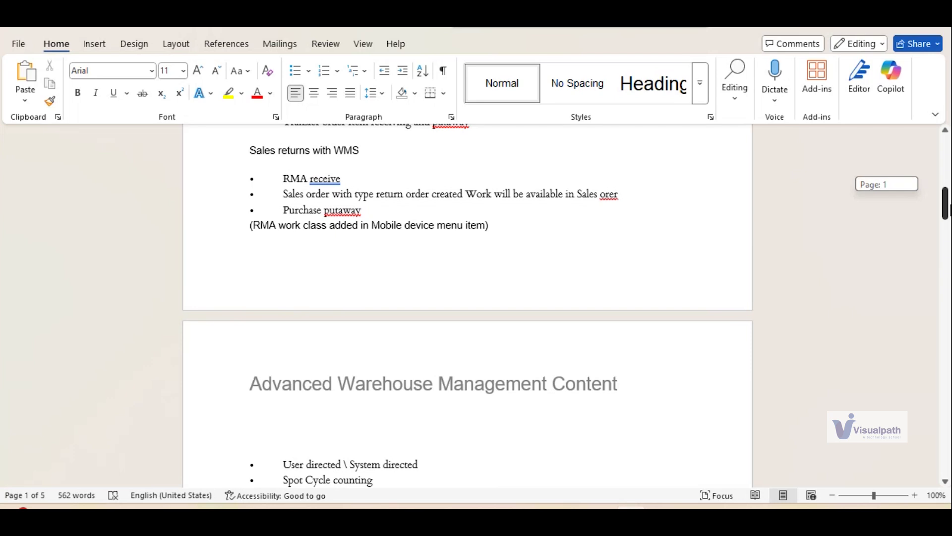
drag(947, 204, 947, 315)
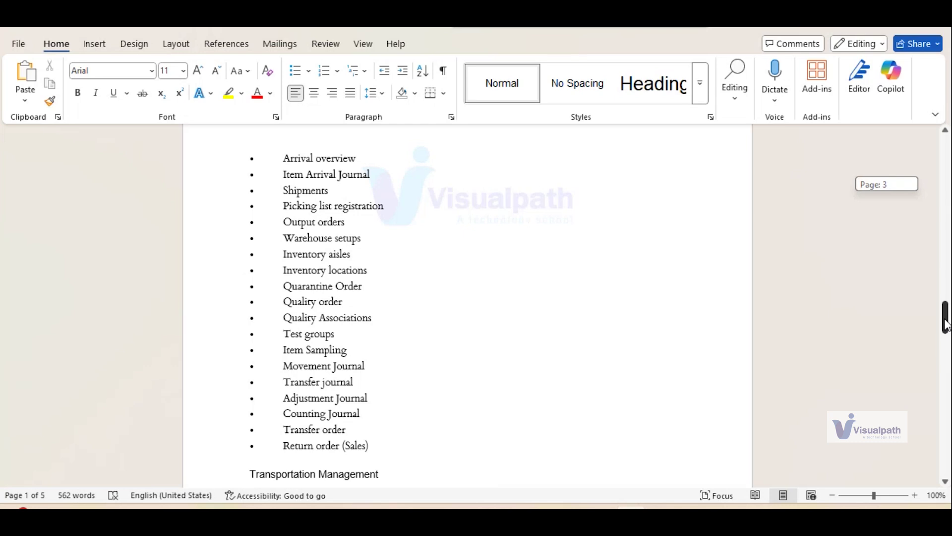
drag(947, 326, 946, 326)
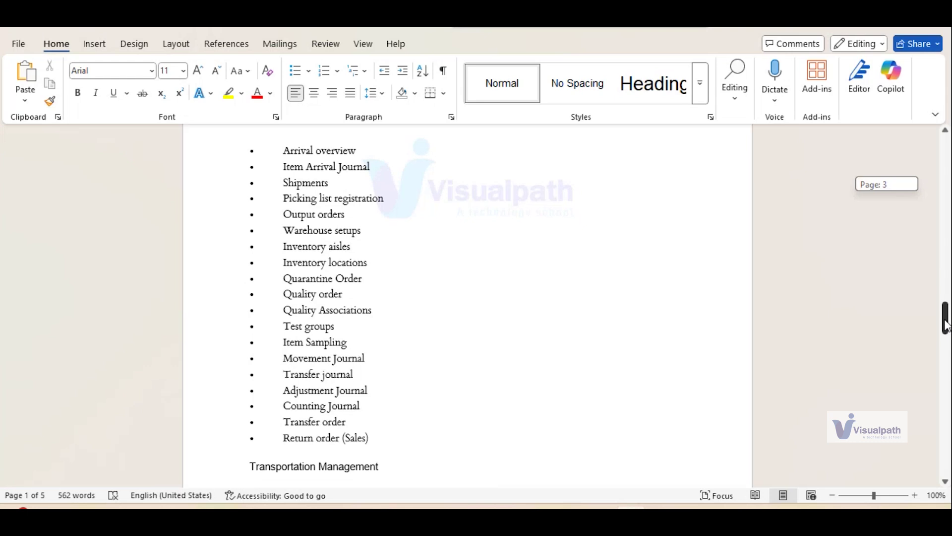
drag(946, 326, 946, 326)
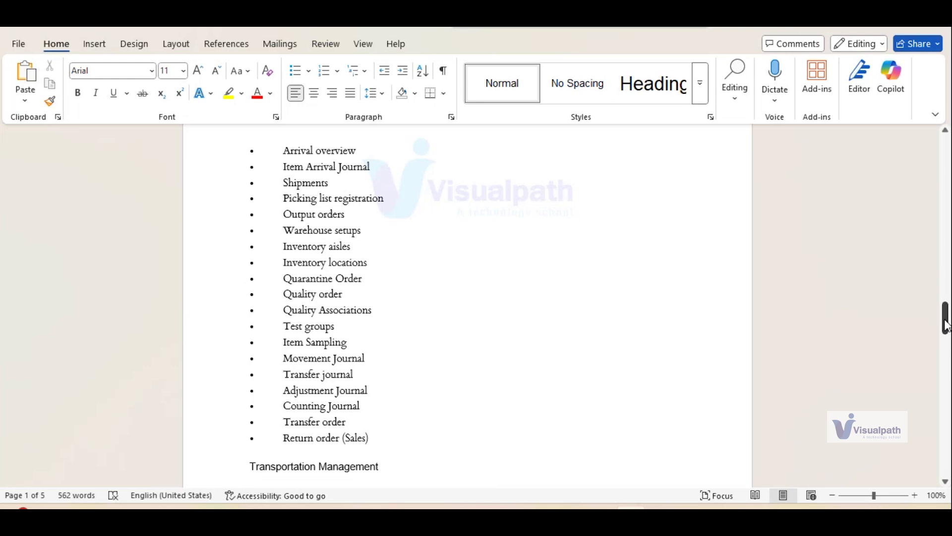